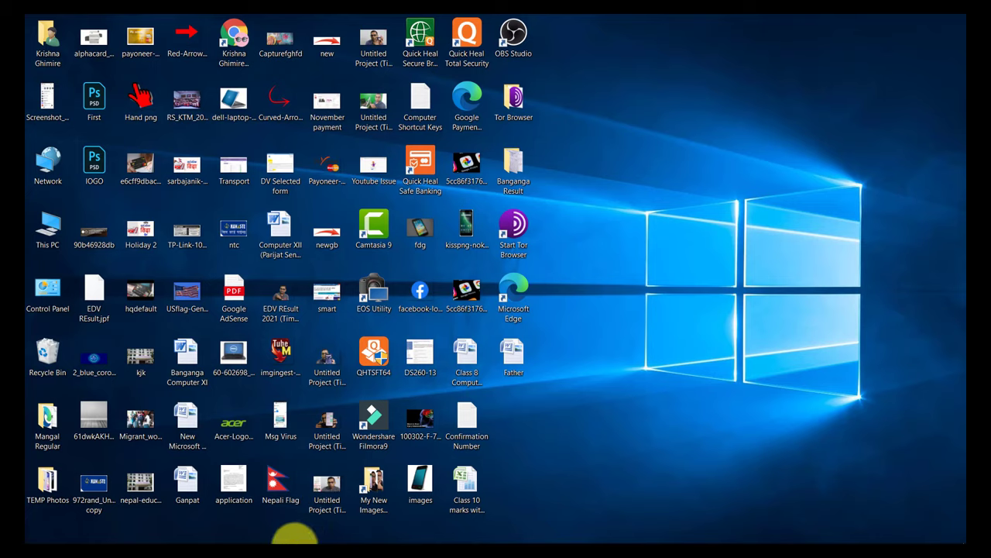
# Switch to Chrome and open the connectips.com website.
pyautogui.moveTo(284, 535)
pyautogui.click(221, 531)
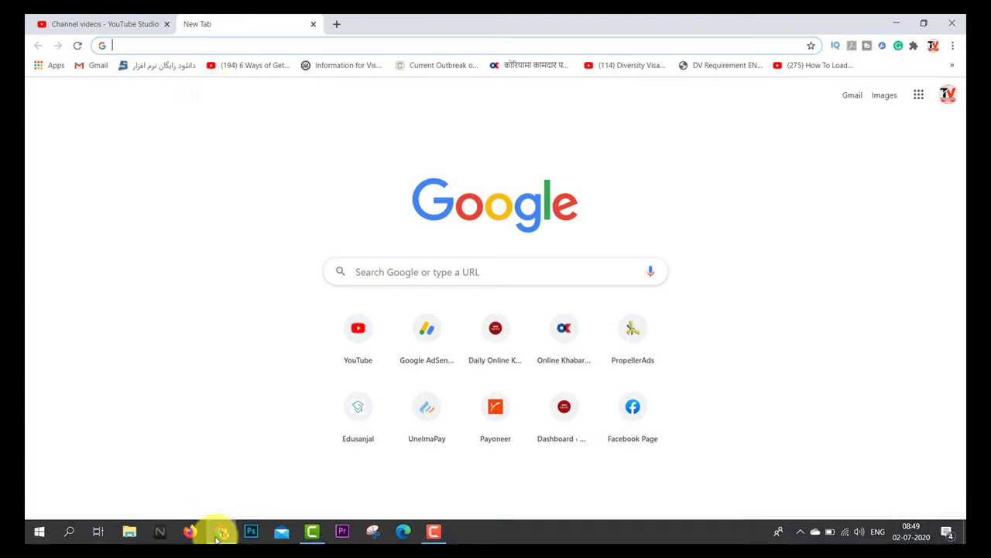
pyautogui.click(199, 49)
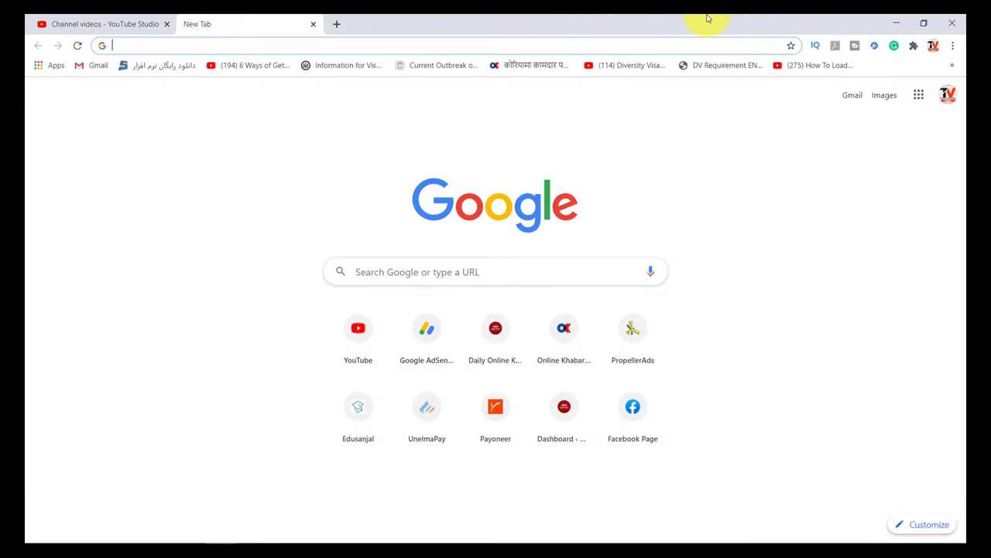
pyautogui.write('connectips.com')
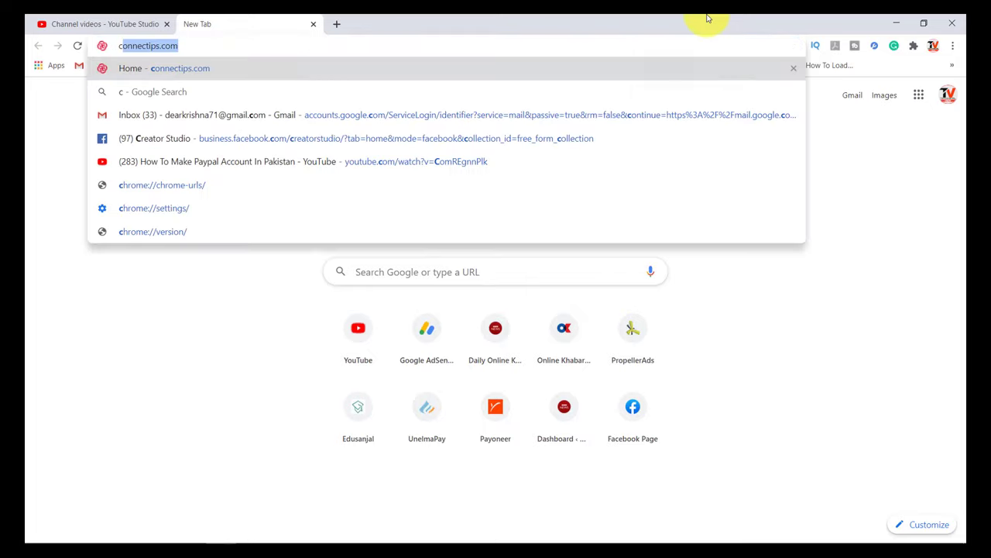
pyautogui.press('Return')
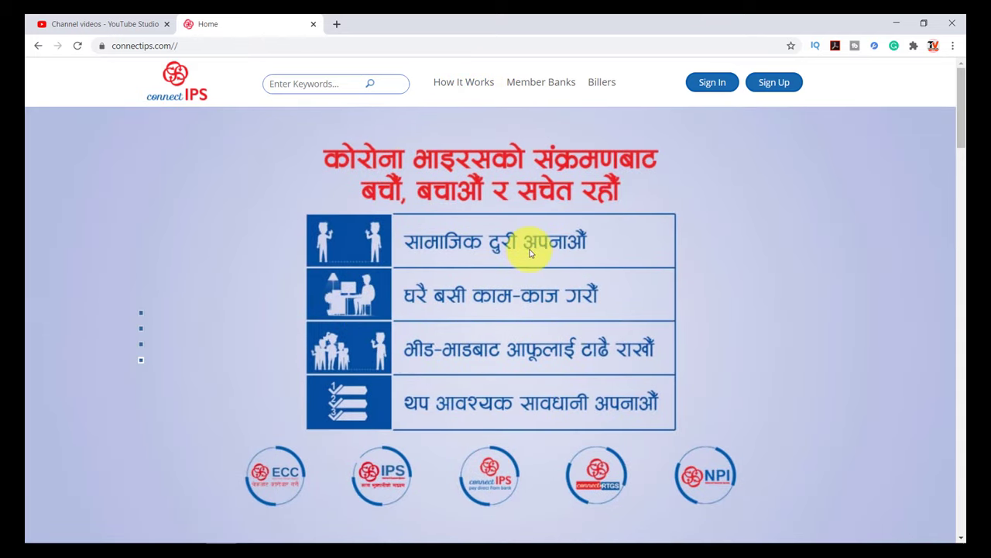
# Review the Get Started steps and Features on the connectIPS home page, and open the sign-up form.
pyautogui.scroll(-1, 526, 257)
pyautogui.scroll(-3, 527, 257)
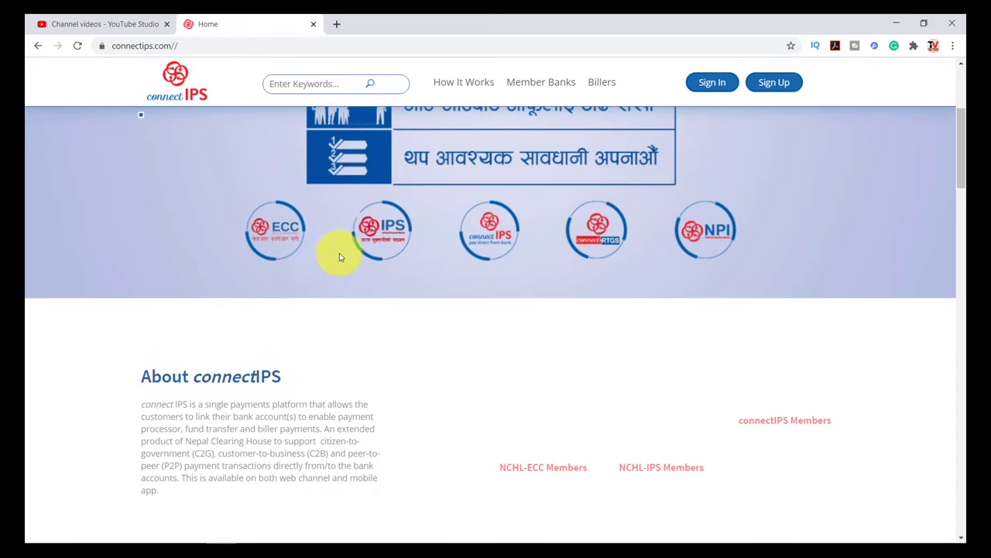
pyautogui.scroll(-6, 438, 312)
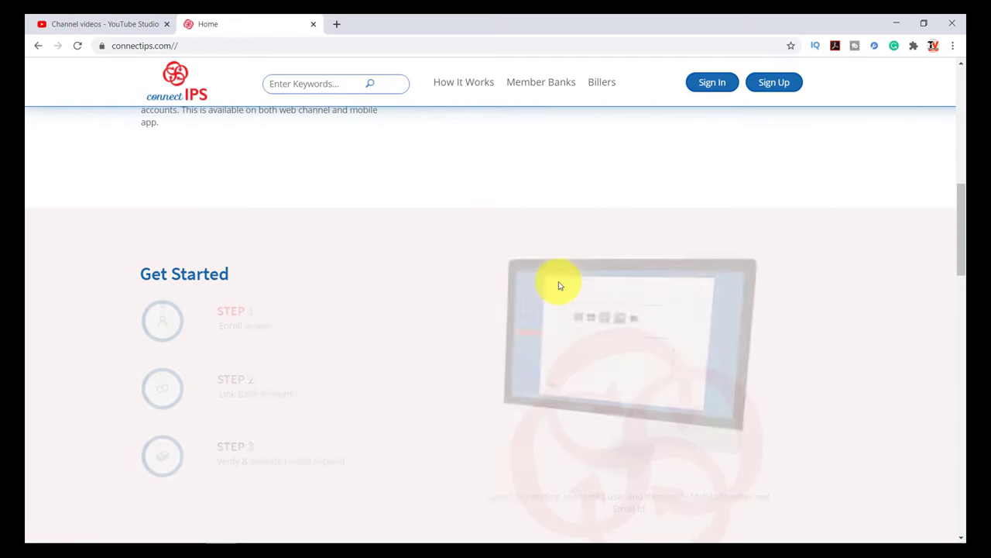
pyautogui.scroll(-1, 396, 328)
pyautogui.scroll(1, 398, 327)
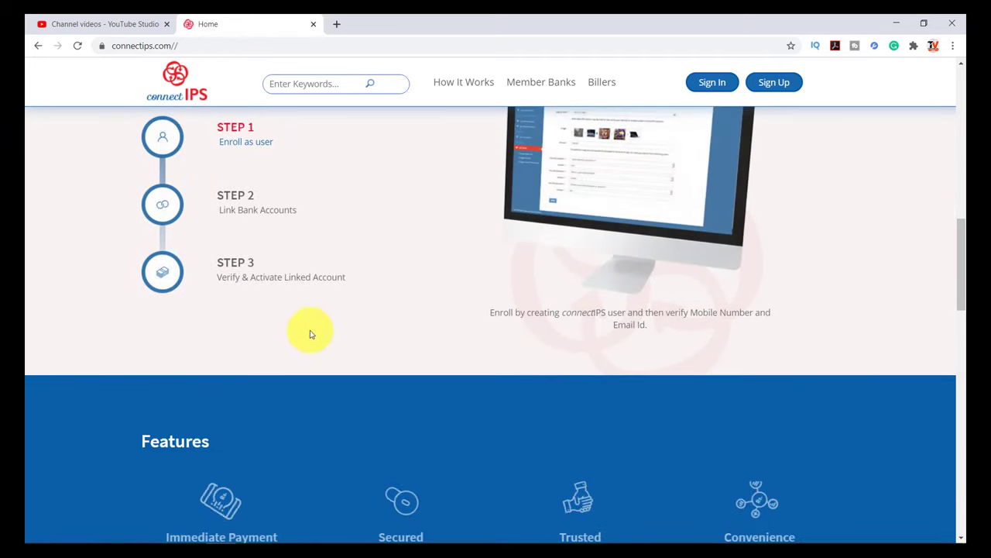
pyautogui.scroll(1, 306, 245)
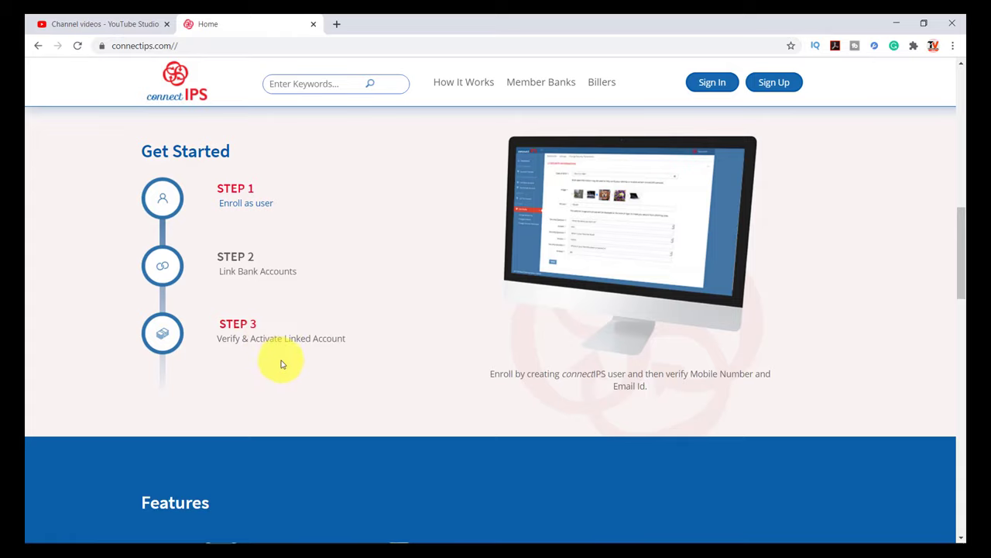
pyautogui.scroll(-3, 323, 391)
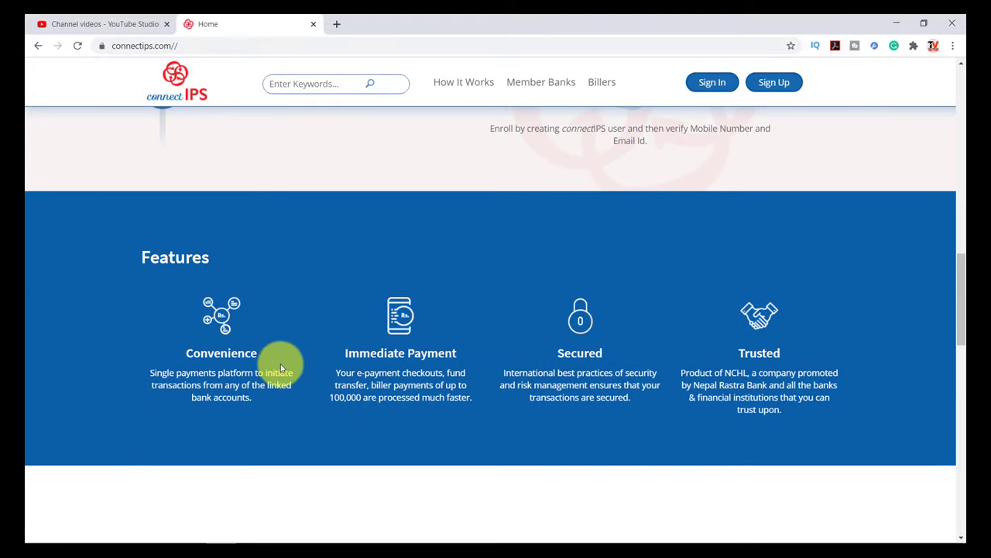
pyautogui.scroll(15, 476, 370)
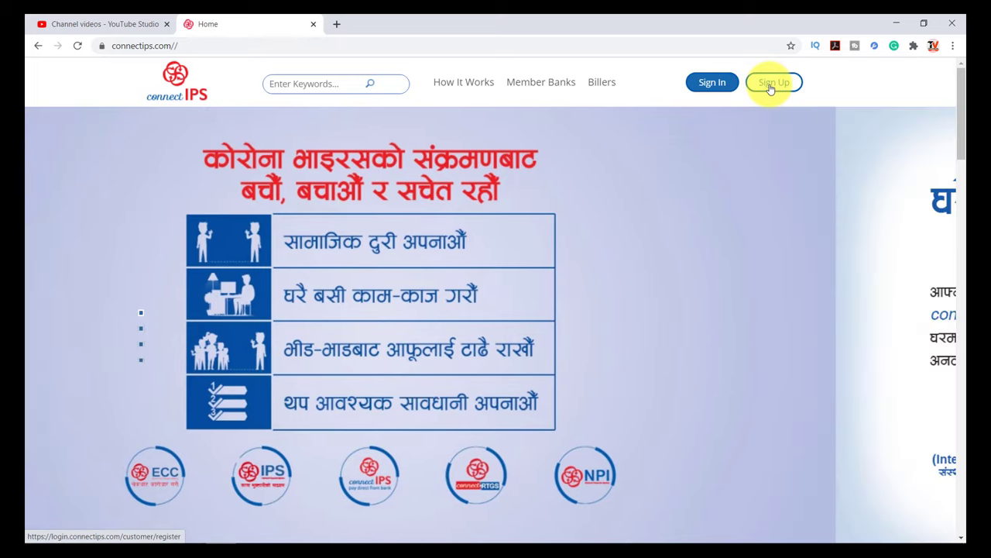
pyautogui.click(772, 83)
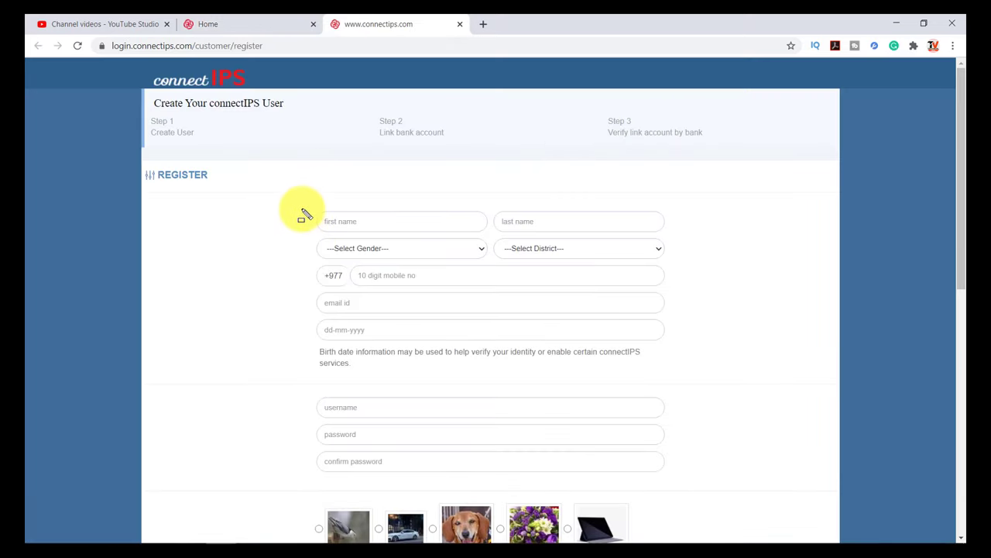
# Examine the registration form's name, gender, district, mobile number, email and birth date fields.
pyautogui.moveTo(305, 205)
pyautogui.mouseDown()
pyautogui.moveTo(336, 230)
pyautogui.moveTo(474, 231)
pyautogui.mouseUp()
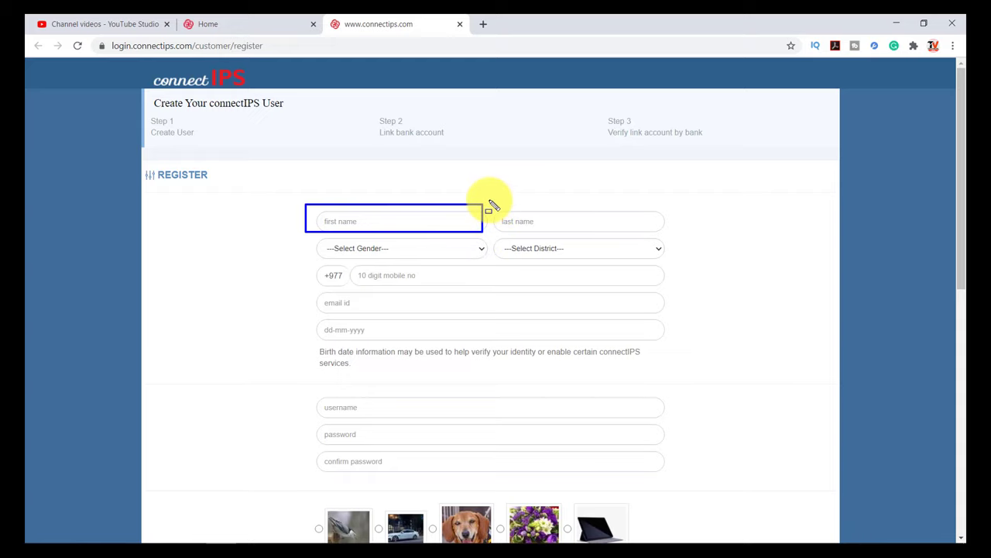
pyautogui.moveTo(489, 200)
pyautogui.mouseDown()
pyautogui.moveTo(520, 226)
pyautogui.moveTo(645, 230)
pyautogui.mouseUp()
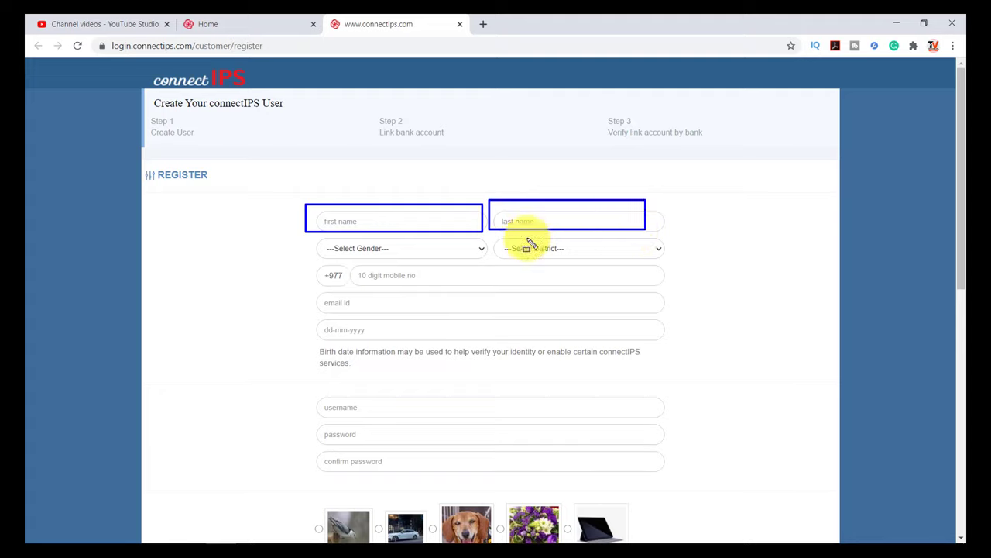
pyautogui.click(305, 241)
pyautogui.click(486, 257)
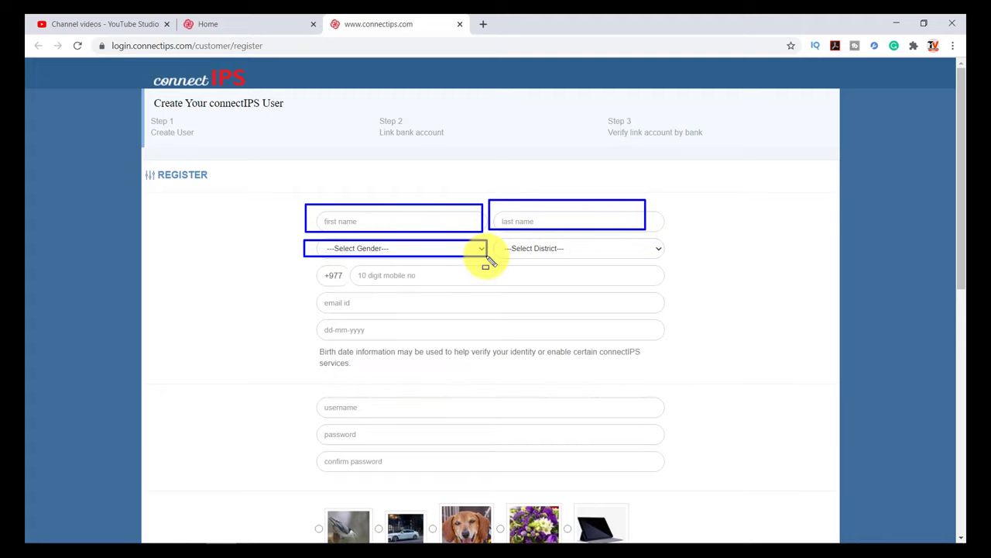
pyautogui.moveTo(496, 240)
pyautogui.mouseDown()
pyautogui.moveTo(537, 258)
pyautogui.moveTo(674, 259)
pyautogui.mouseUp()
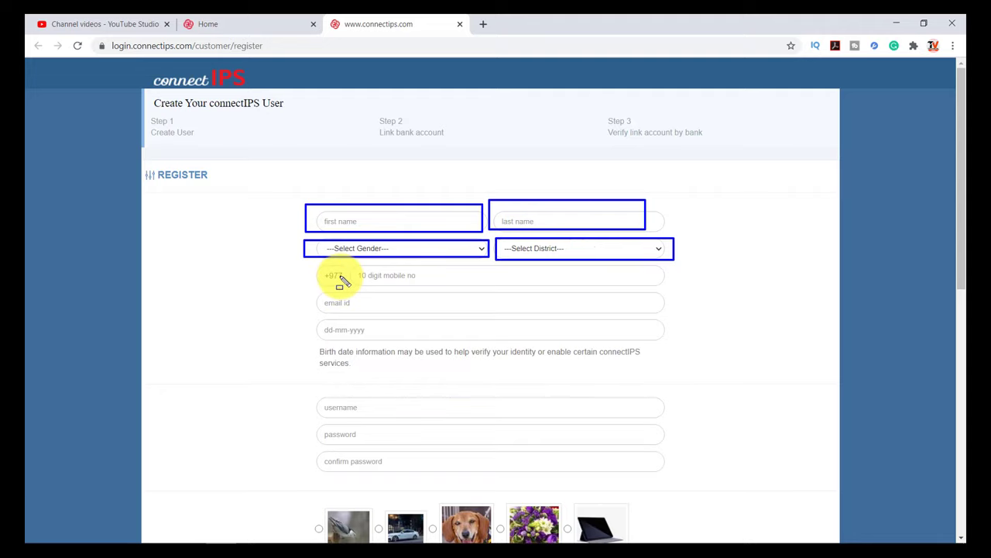
pyautogui.moveTo(350, 265)
pyautogui.mouseDown()
pyautogui.moveTo(365, 284)
pyautogui.moveTo(661, 285)
pyautogui.mouseUp()
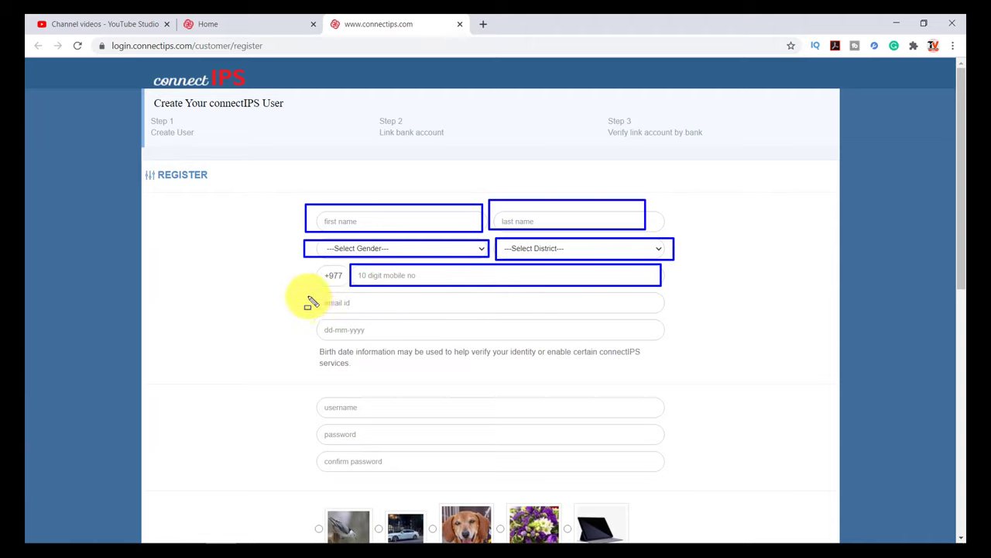
pyautogui.moveTo(308, 296)
pyautogui.mouseDown()
pyautogui.moveTo(335, 309)
pyautogui.moveTo(665, 315)
pyautogui.mouseUp()
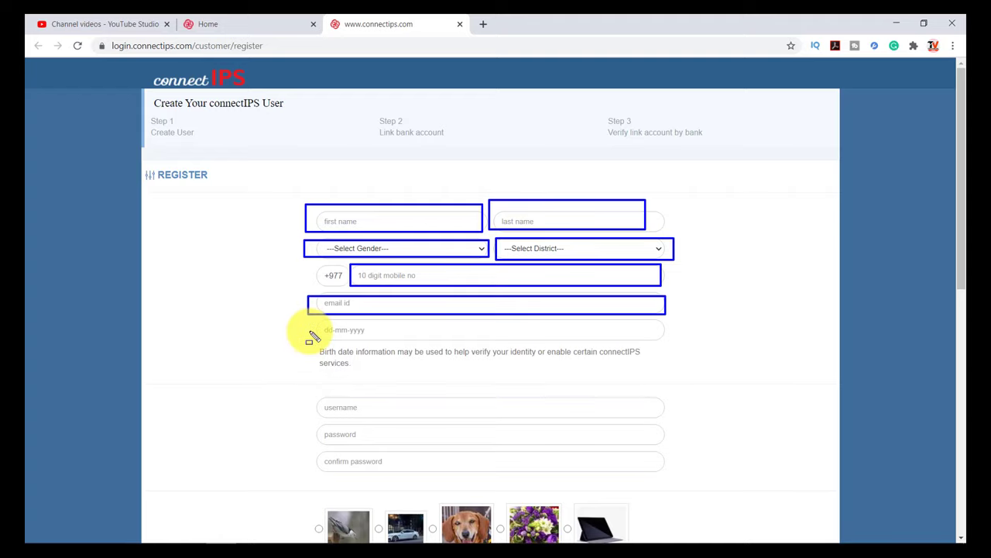
pyautogui.moveTo(306, 325)
pyautogui.mouseDown()
pyautogui.moveTo(348, 346)
pyautogui.moveTo(586, 354)
pyautogui.moveTo(680, 343)
pyautogui.mouseUp()
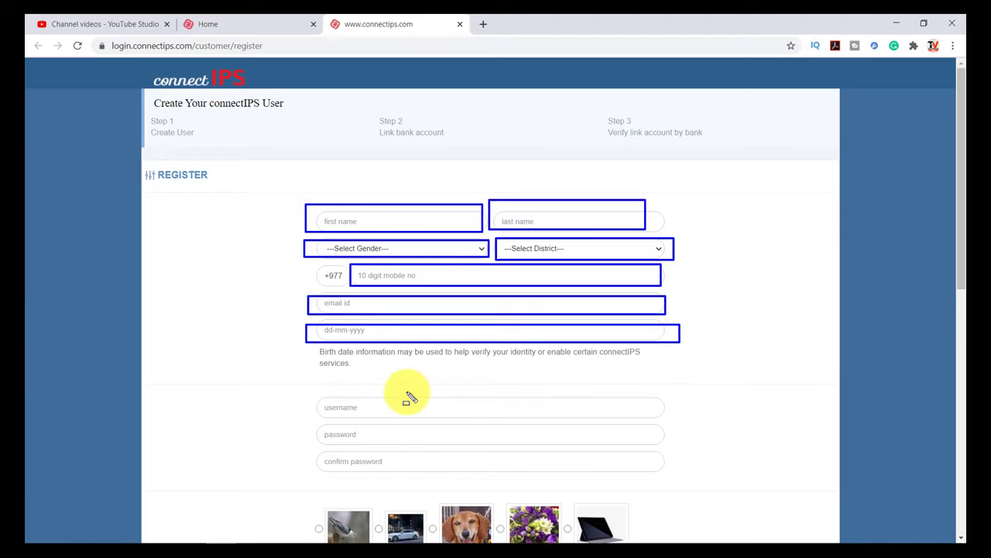
# Examine the username, password and confirm password fields of the registration form.
pyautogui.moveTo(306, 396); pyautogui.dragTo(338, 421)
pyautogui.moveTo(415, 428); pyautogui.dragTo(667, 422)
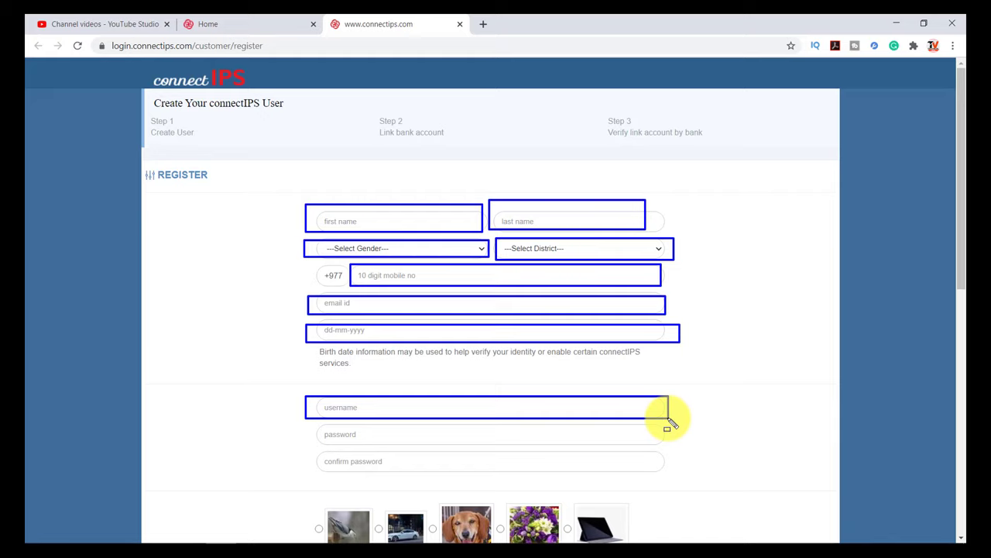
pyautogui.moveTo(671, 422); pyautogui.dragTo(669, 421)
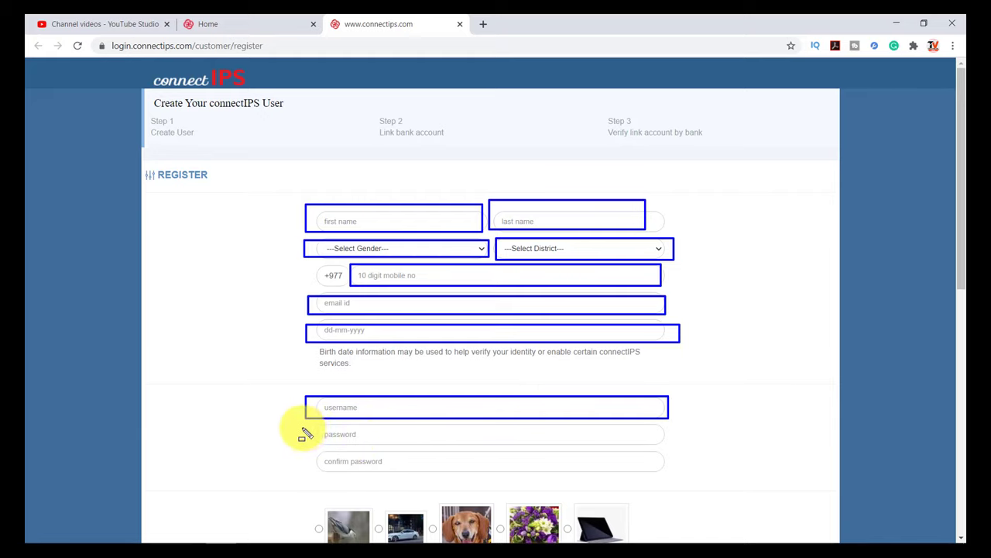
pyautogui.moveTo(302, 428)
pyautogui.mouseDown()
pyautogui.moveTo(349, 447)
pyautogui.moveTo(668, 447)
pyautogui.mouseUp()
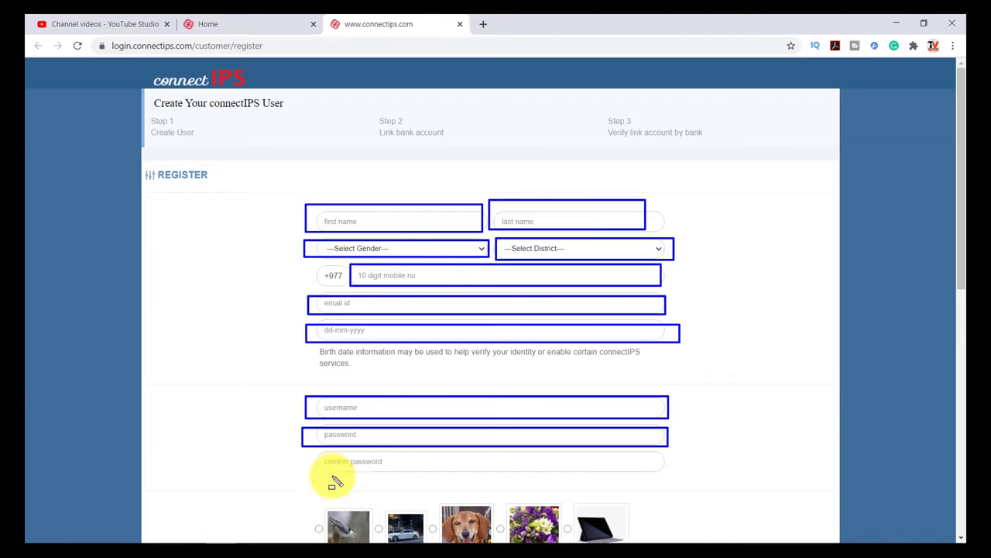
pyautogui.moveTo(302, 457)
pyautogui.mouseDown()
pyautogui.moveTo(336, 469)
pyautogui.moveTo(665, 479)
pyautogui.mouseUp()
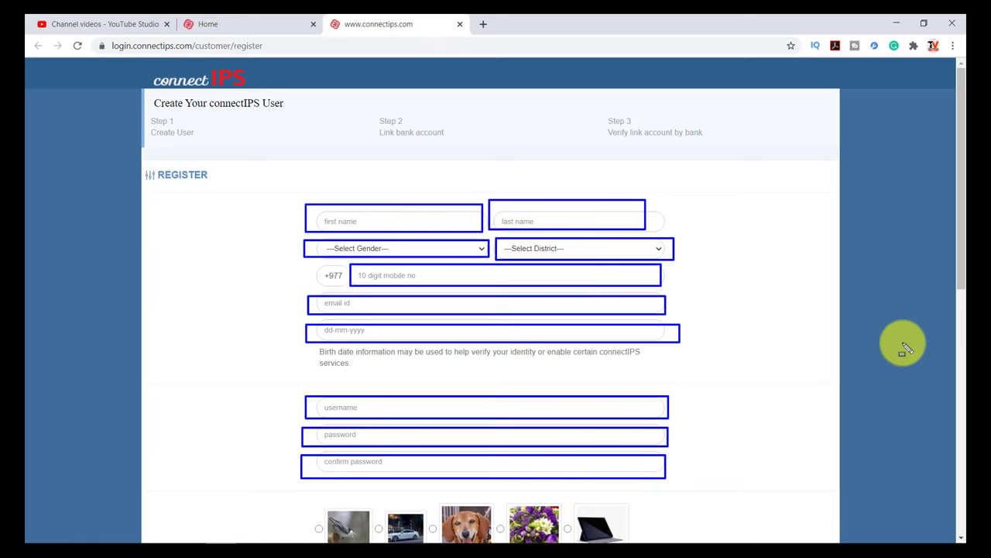
# Examine the row of security images offered in the registration form.
pyautogui.scroll(-5, 316, 188)
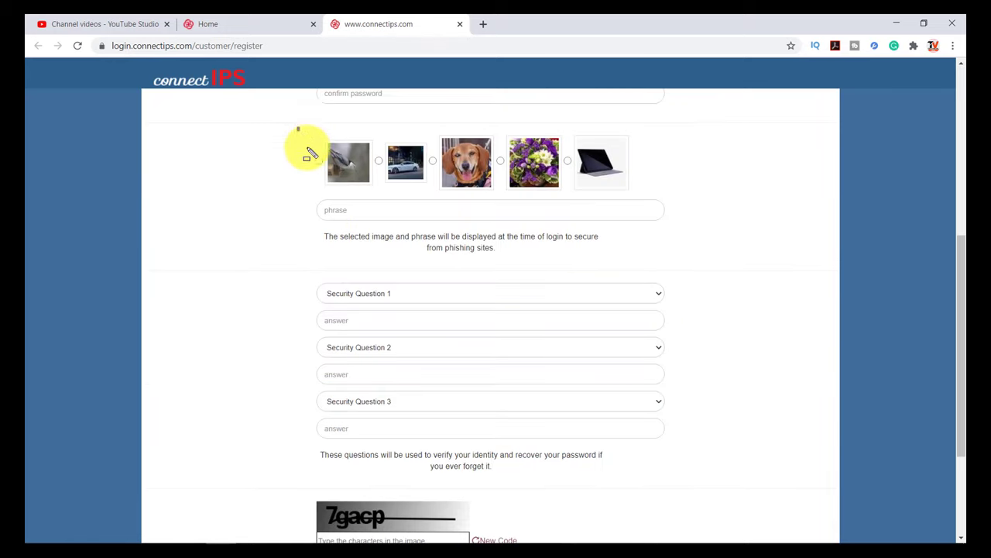
pyautogui.moveTo(298, 128); pyautogui.dragTo(334, 184)
pyautogui.moveTo(463, 202); pyautogui.dragTo(643, 197)
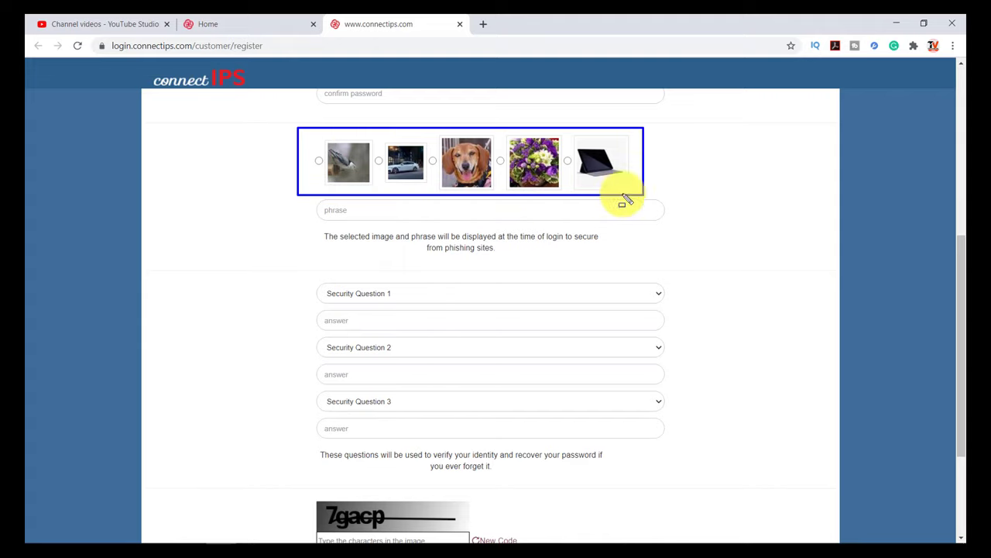
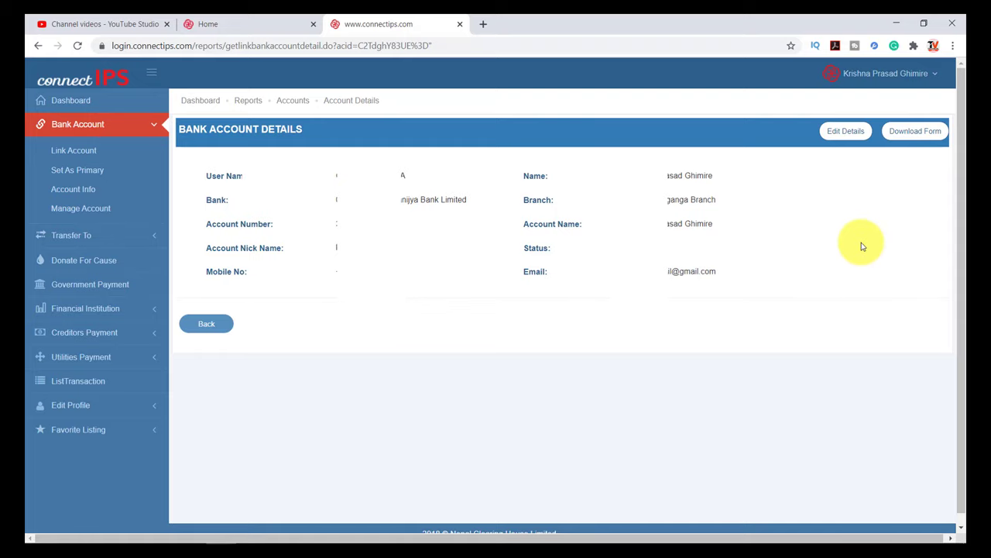
# Download the linked bank account's form and open the PDF from the Downloads folder.
pyautogui.click(917, 138)
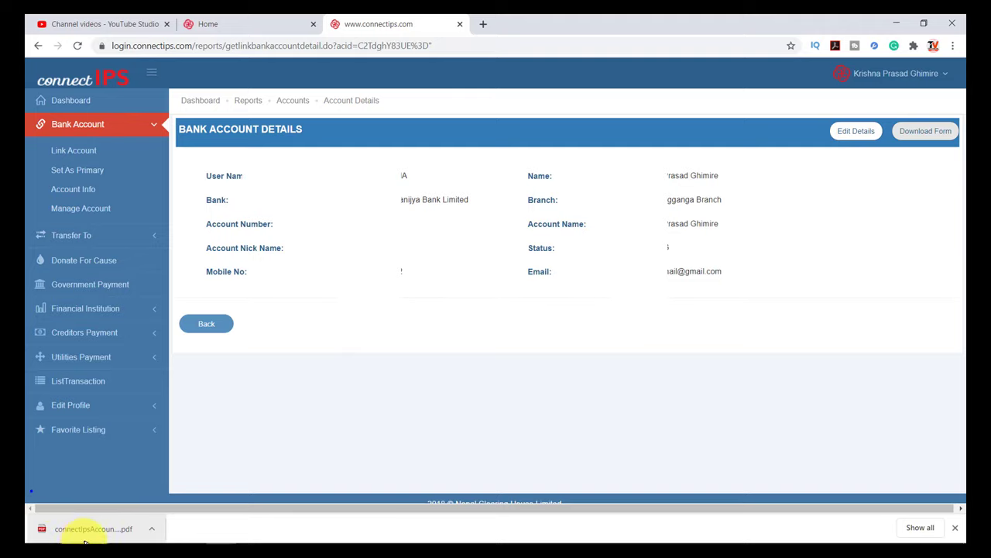
pyautogui.click(151, 531)
pyautogui.click(187, 486)
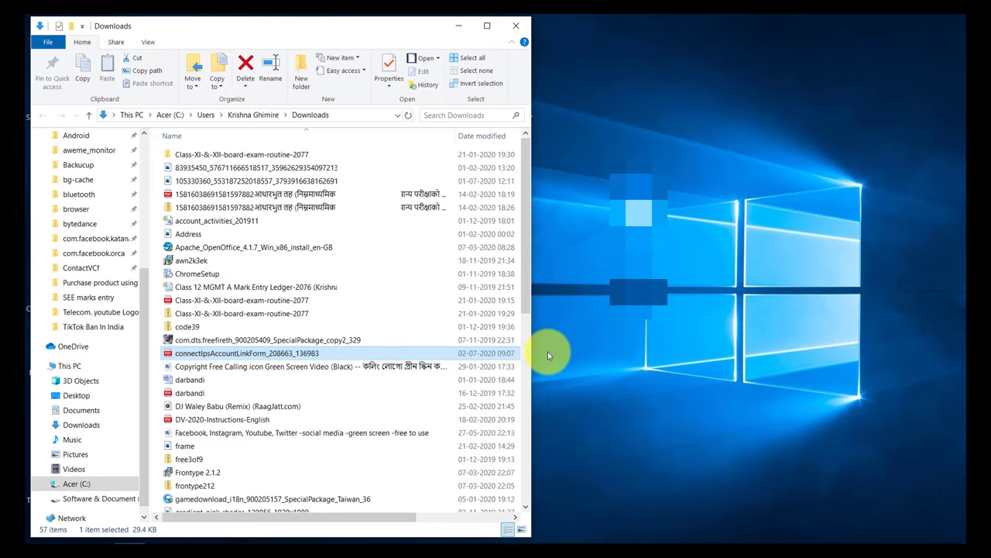
pyautogui.doubleClick(261, 354)
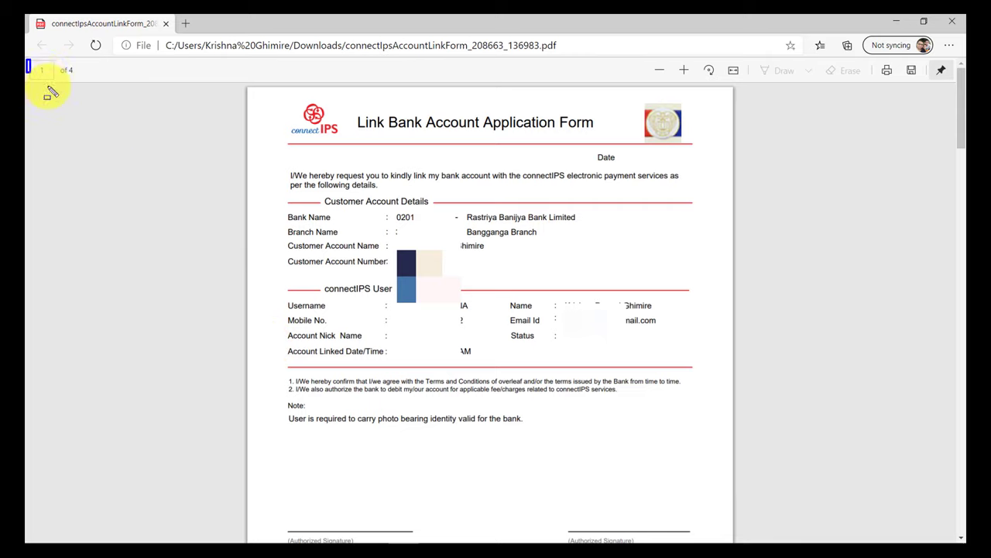
# Examine the Link Bank Account Application Form's page count, account details, signature and bank-use sections, and the start of its terms and conditions.
pyautogui.moveTo(48, 92); pyautogui.dragTo(90, 92)
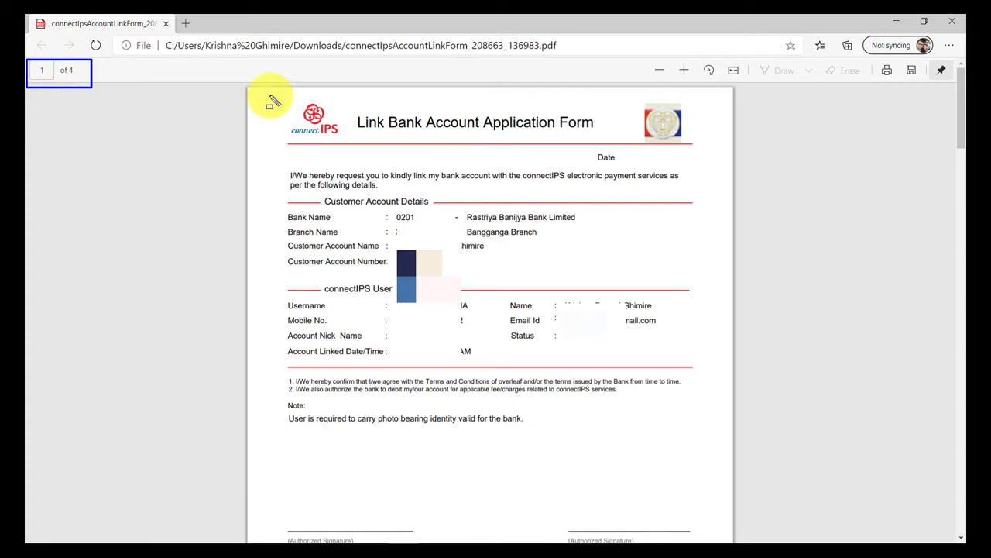
pyautogui.moveTo(271, 96)
pyautogui.mouseDown()
pyautogui.moveTo(353, 331)
pyautogui.moveTo(595, 479)
pyautogui.moveTo(722, 505)
pyautogui.mouseUp()
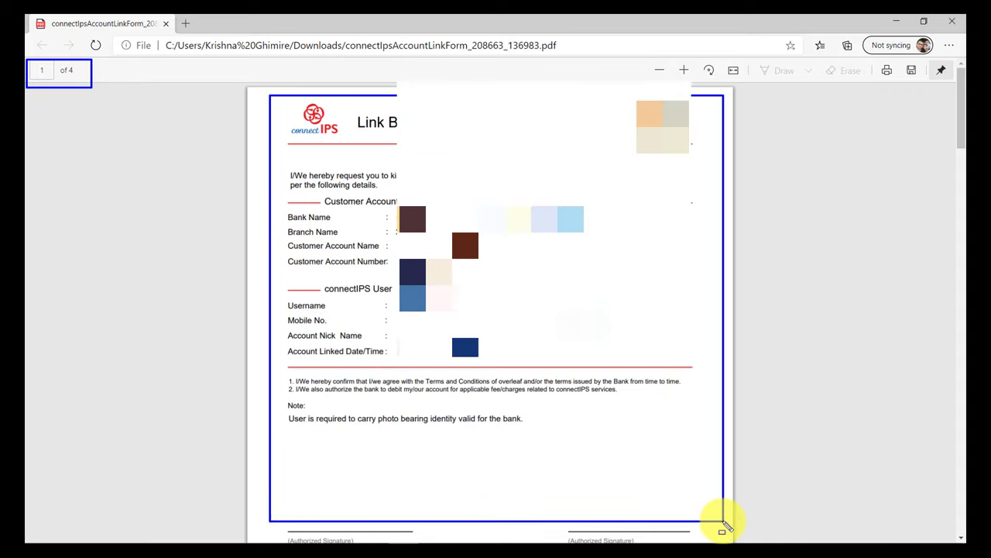
pyautogui.scroll(-4, 578, 406)
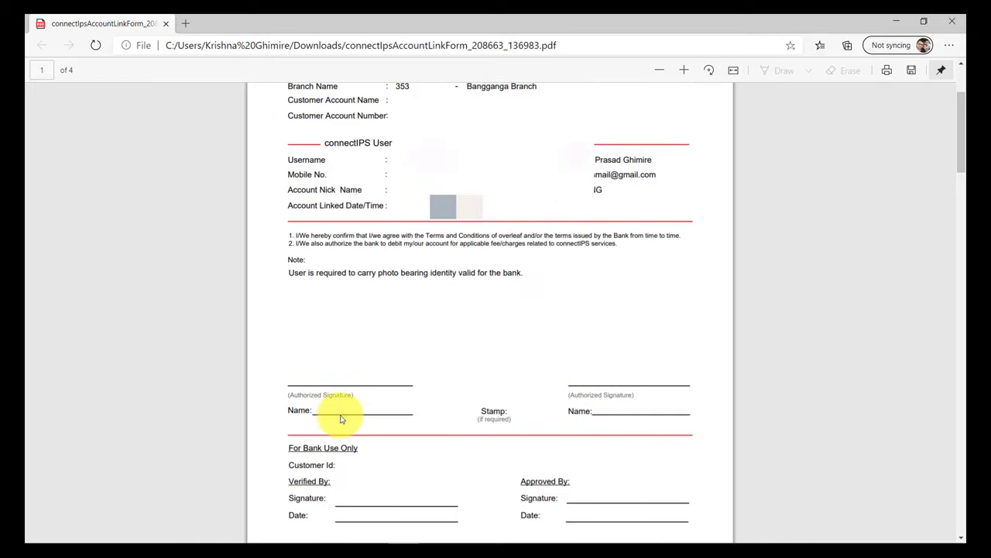
pyautogui.scroll(-3, 405, 394)
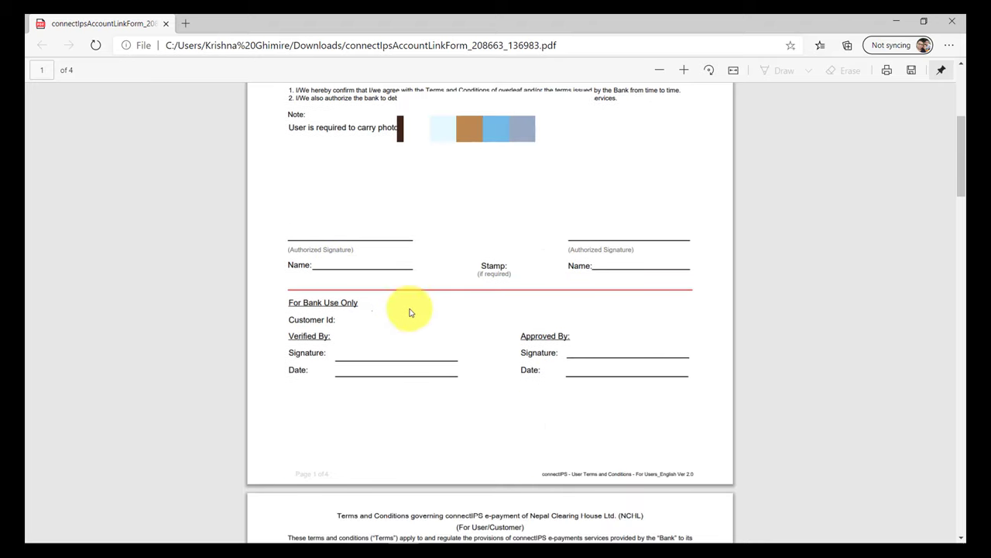
pyautogui.scroll(-3, 367, 340)
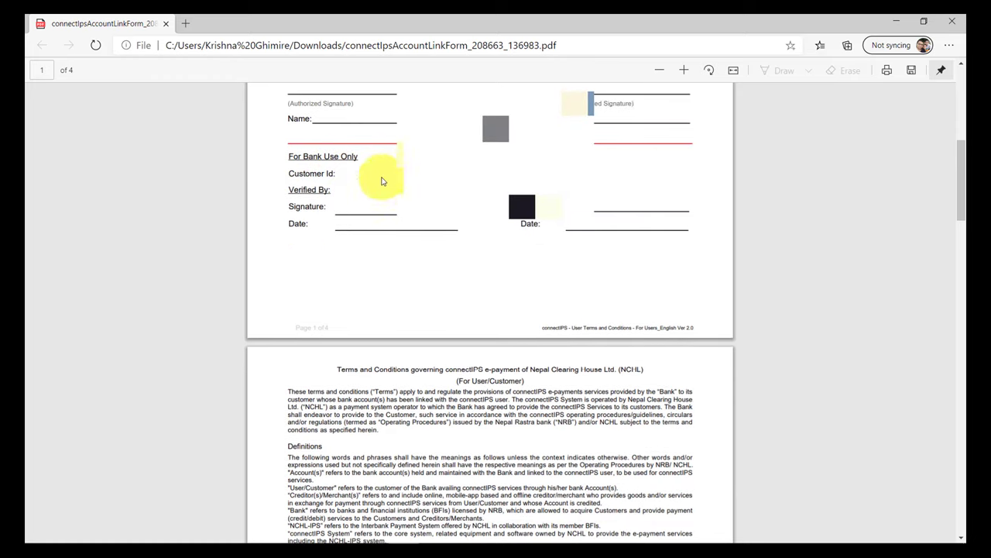
pyautogui.scroll(3, 371, 271)
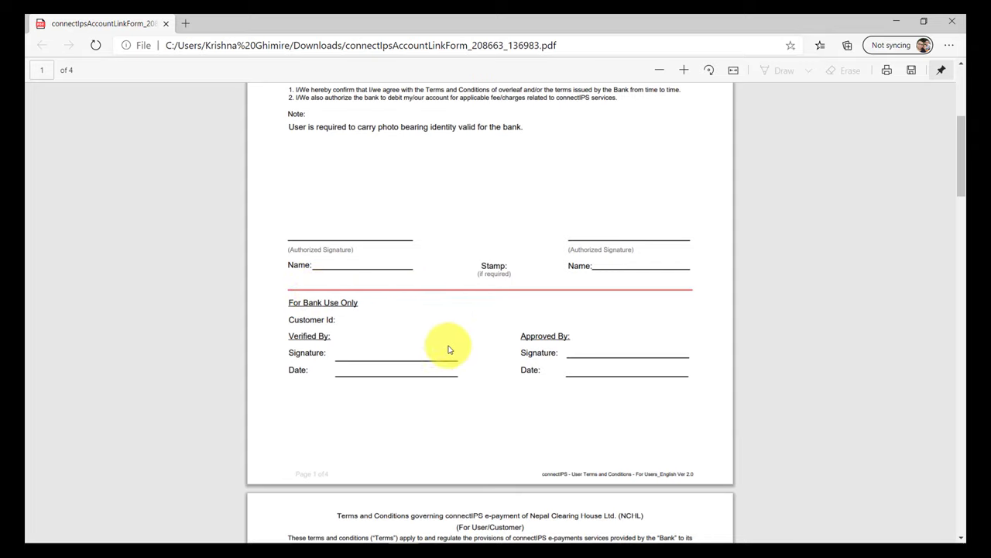
pyautogui.scroll(-7, 452, 342)
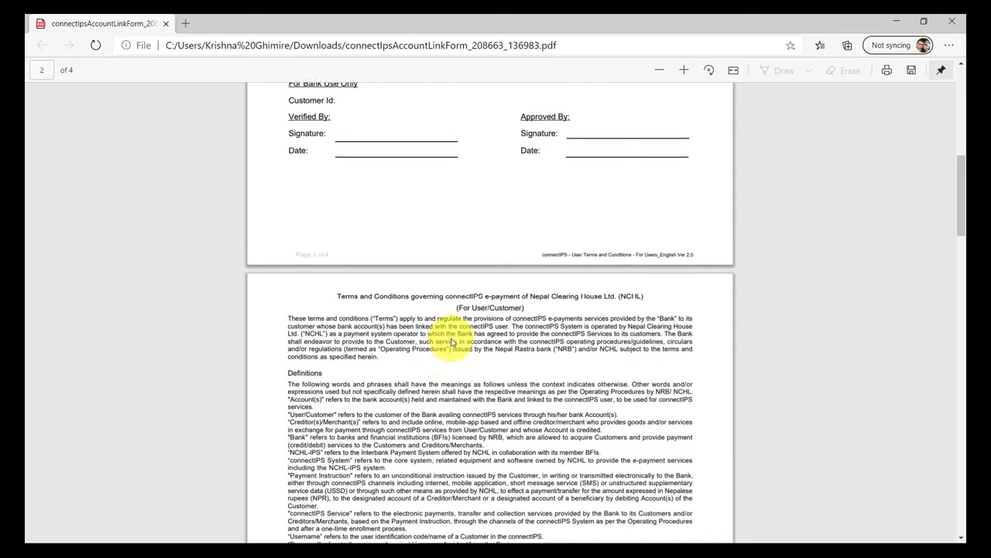
# Examine the remaining terms and conditions and the signature lines on each page through the end of the account link form.
pyautogui.scroll(-12, 396, 254)
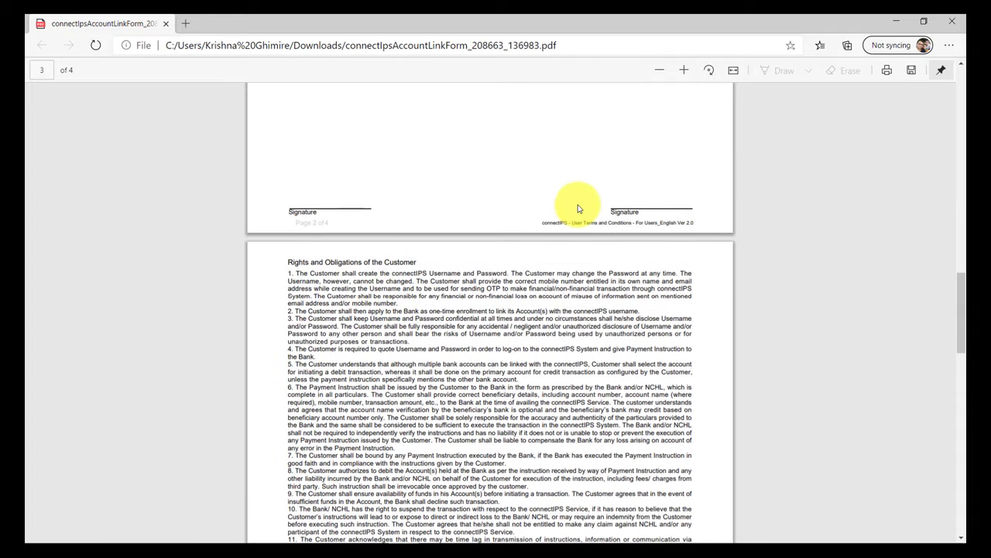
pyautogui.scroll(-7, 465, 335)
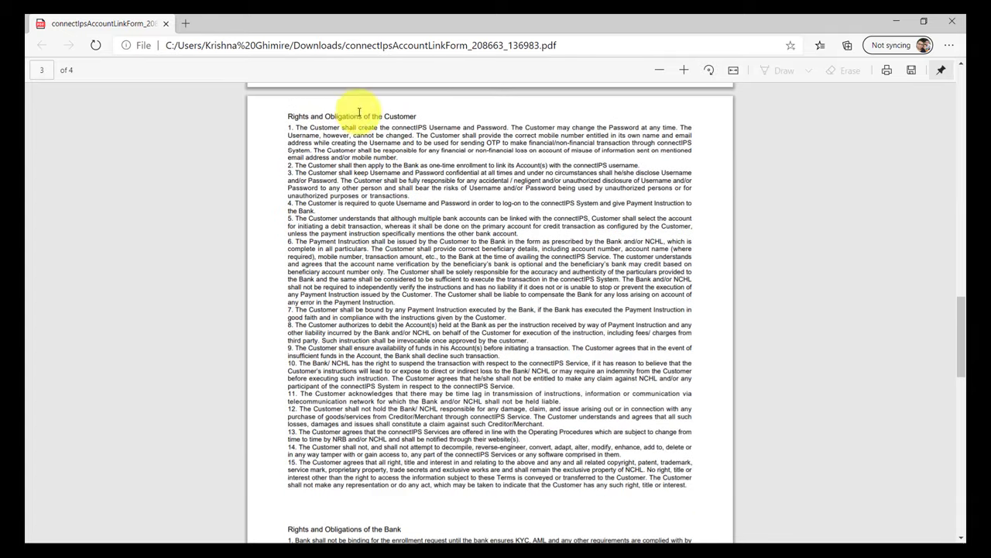
pyautogui.scroll(-5, 389, 286)
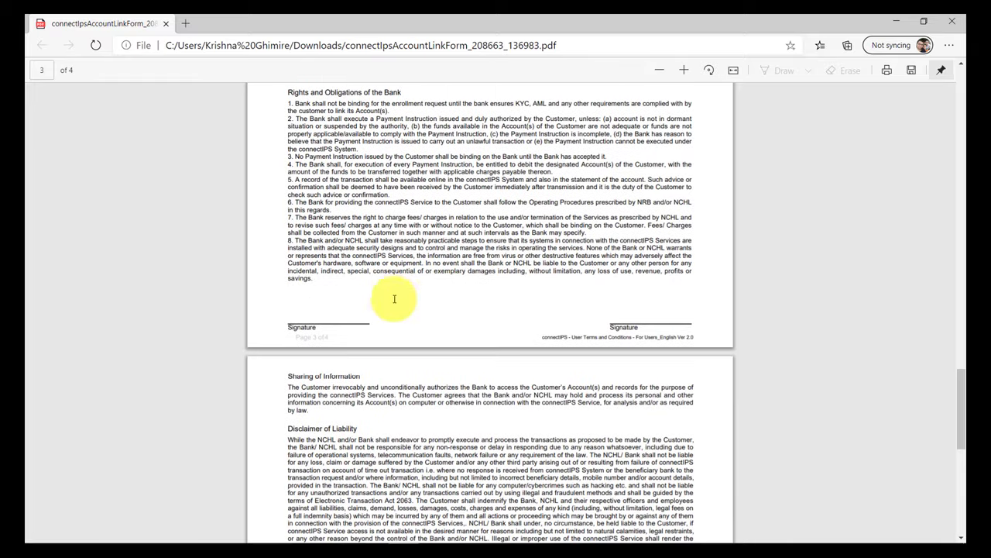
pyautogui.scroll(-7, 527, 290)
pyautogui.scroll(-4, 514, 305)
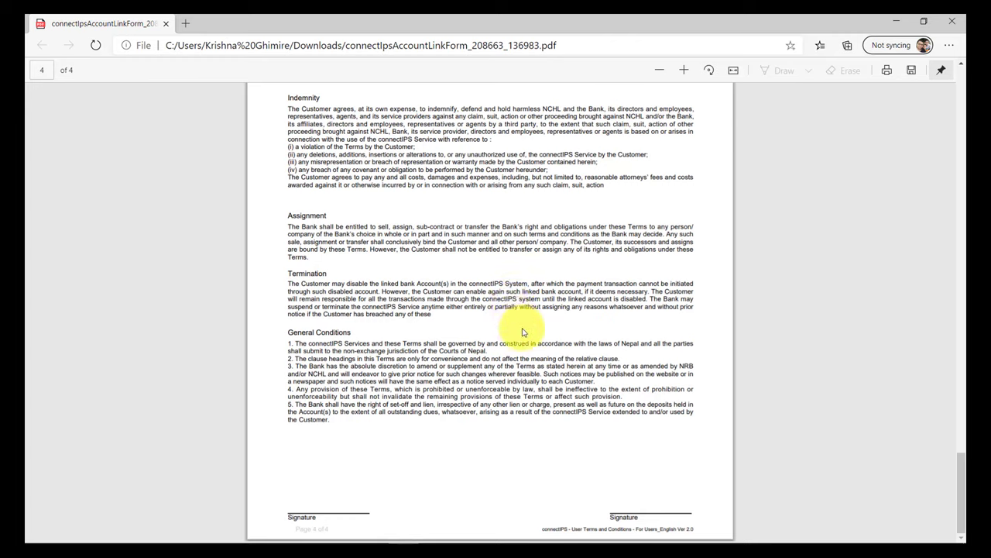
# Switch back to the connectIPS site in Chrome and open the Manage Account page for bank accounts.
pyautogui.moveTo(306, 534)
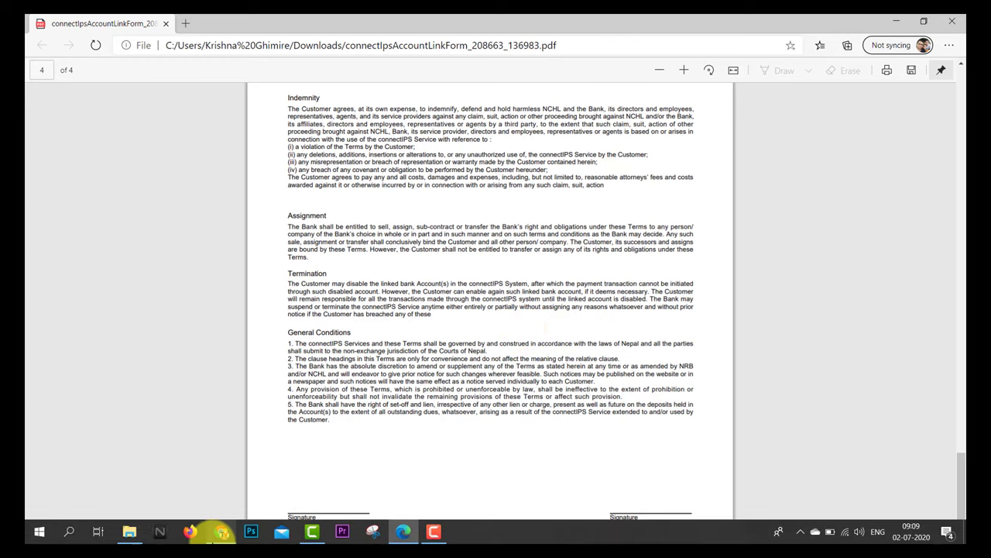
pyautogui.click(220, 532)
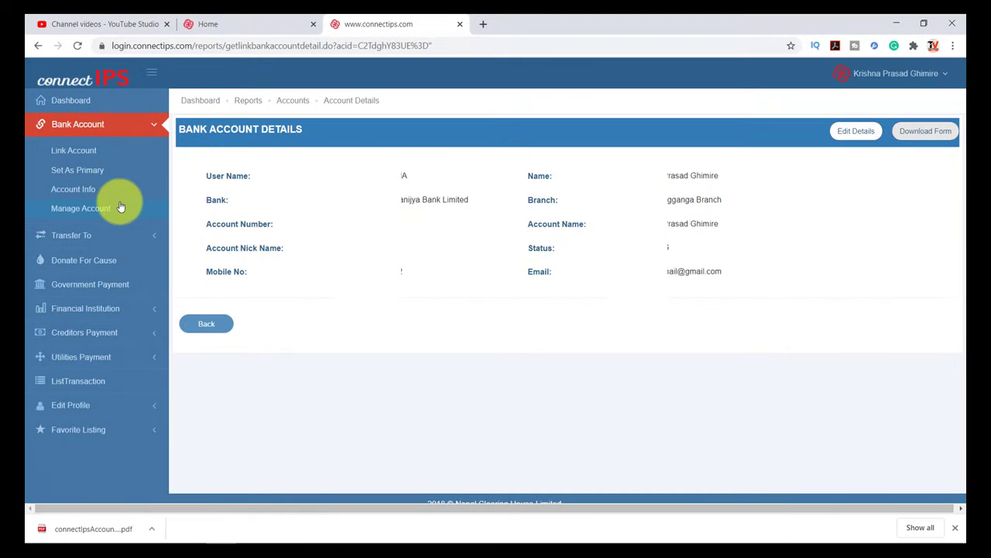
pyautogui.click(91, 206)
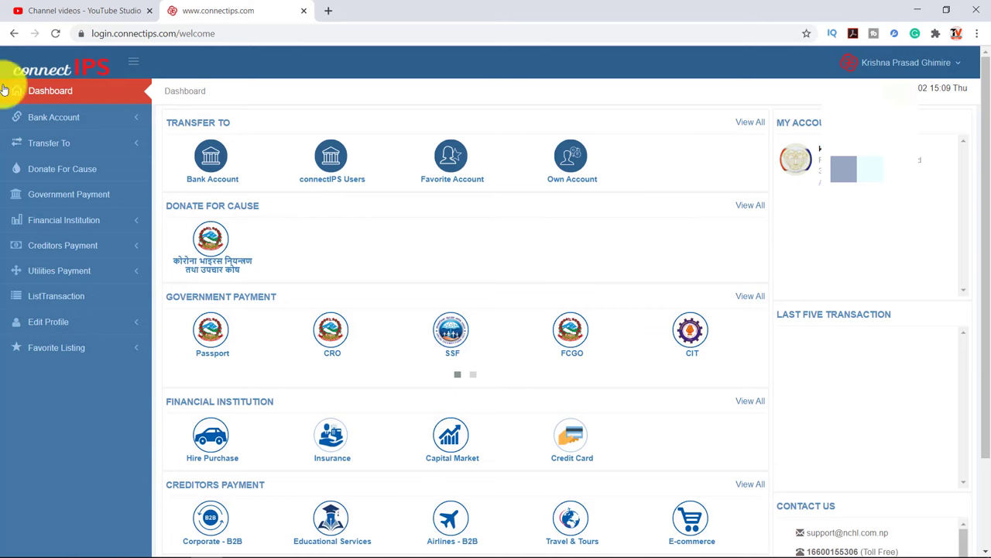
# Look over the connectIPS dashboard, then open the bank account list to check the linked account's status.
pyautogui.scroll(-2, 364, 310)
pyautogui.scroll(2, 365, 310)
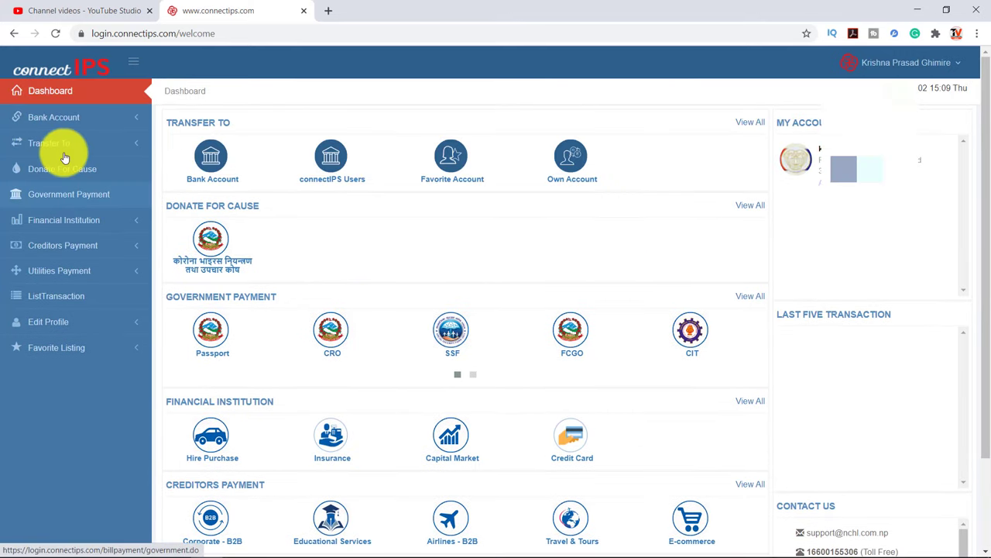
pyautogui.click(81, 124)
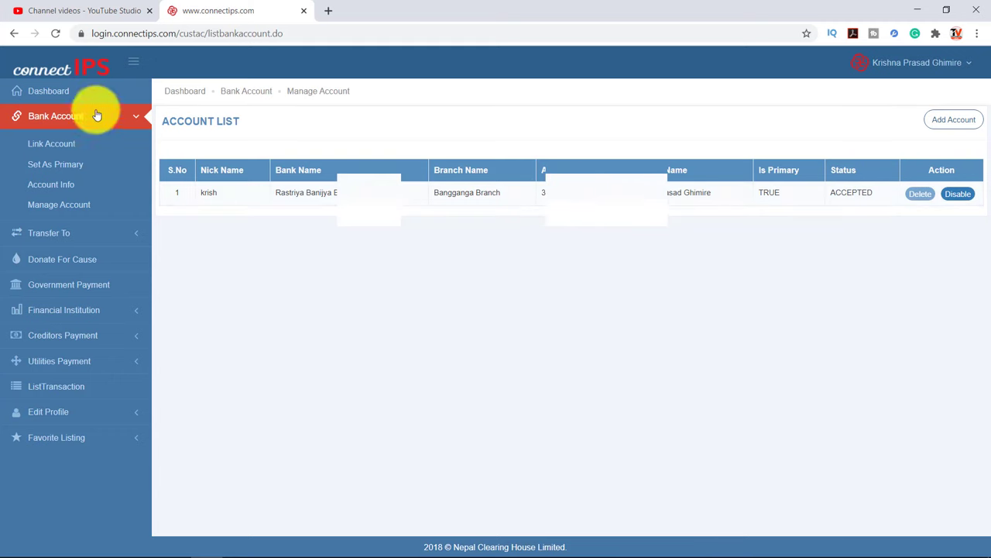
# Return to the dashboard and examine its payment services, including the second set of Government Payment options.
pyautogui.click(54, 97)
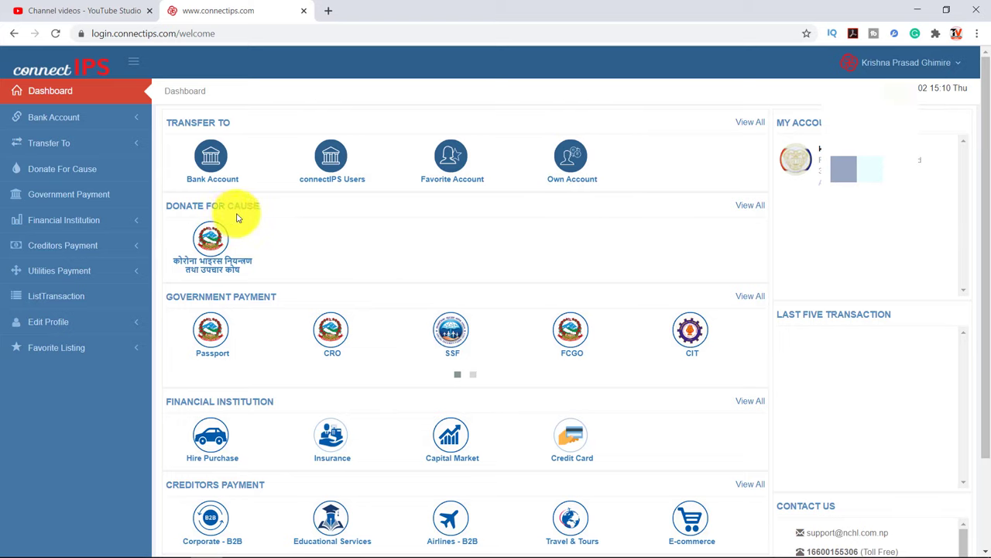
pyautogui.scroll(-3, 237, 256)
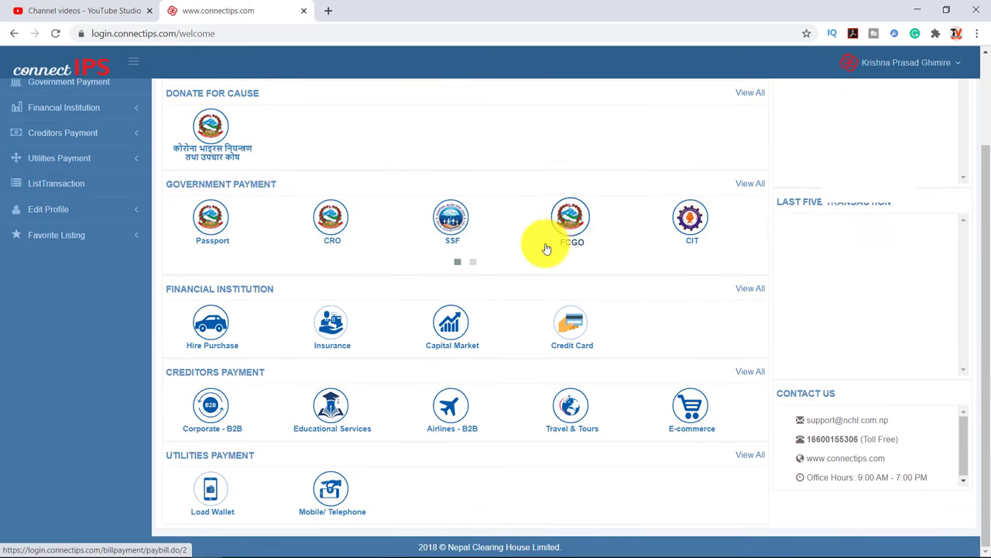
pyautogui.click(472, 263)
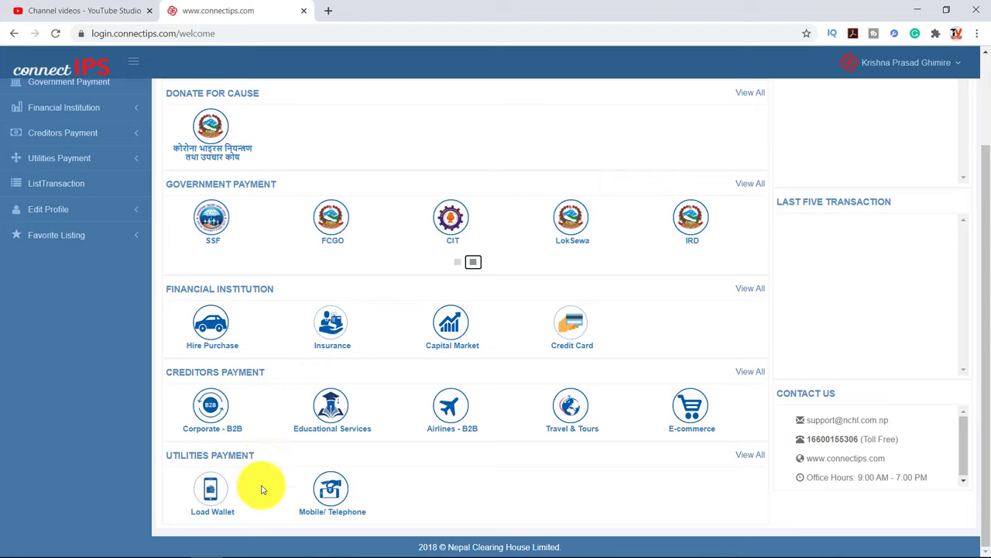
# View the Load Wallet providers, then open the Mobile/Telephone top-up options under Utilities Payment.
pyautogui.click(213, 504)
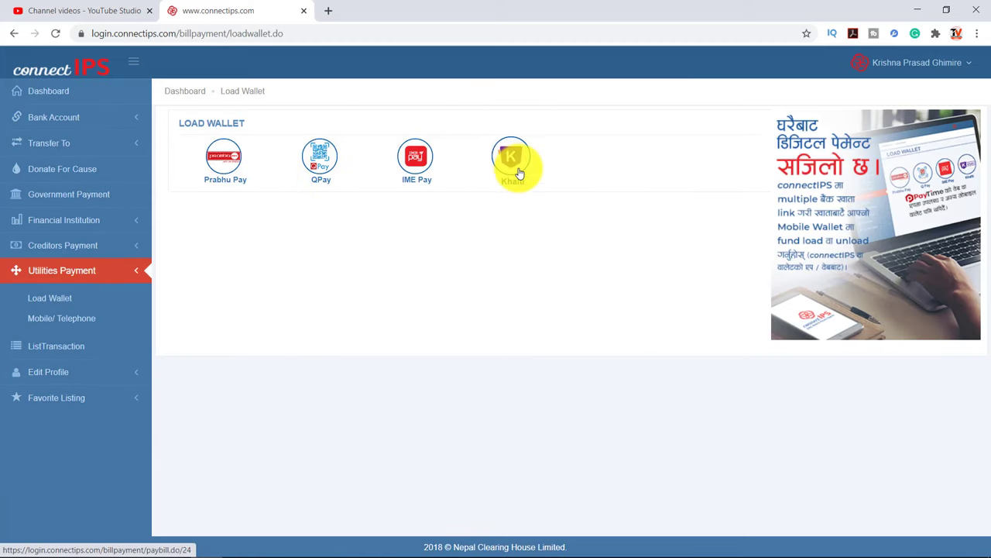
pyautogui.click(76, 325)
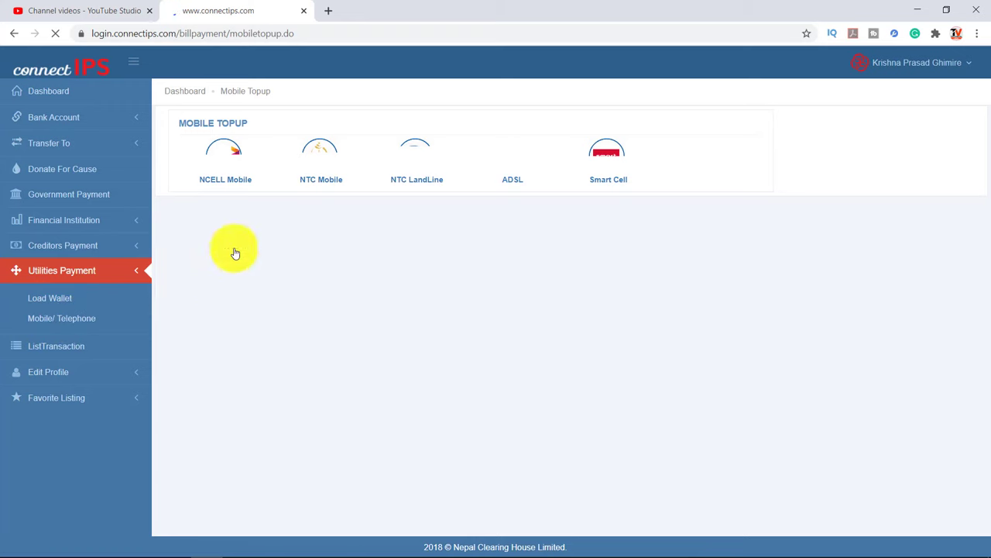